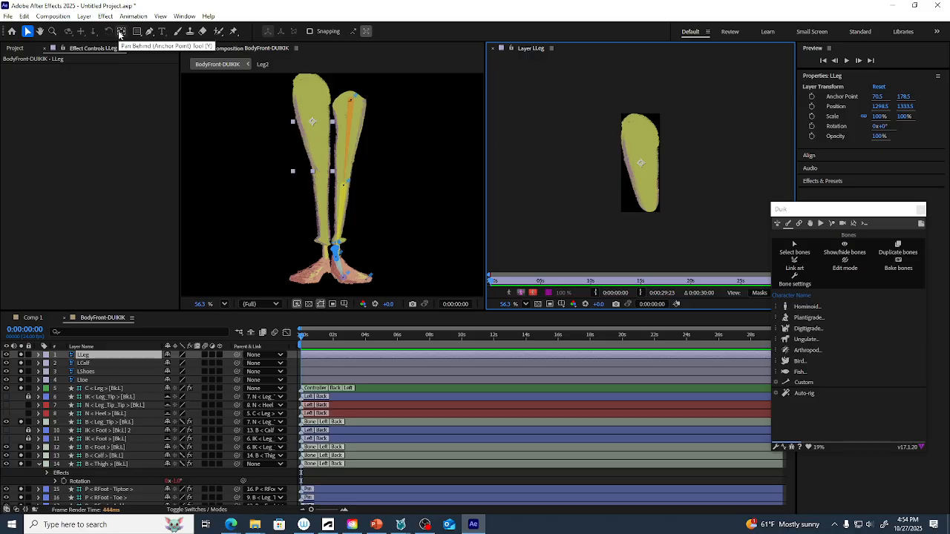
Move the LLeg anchor point to the hip at about 65, 45 and the LCalf anchor point to the knee at about 66, 31
{"action": "left_click", "coordinate": [121, 32]}
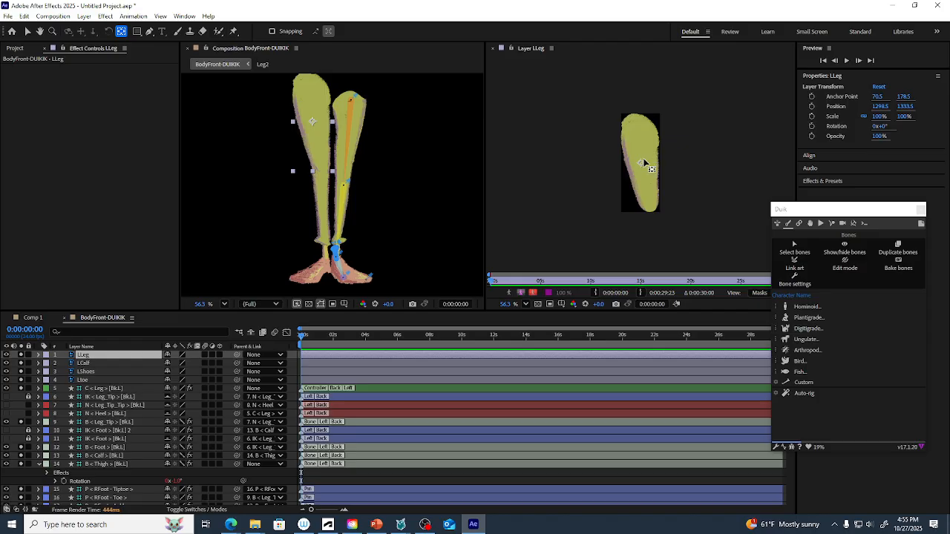
{"action": "left_click_drag", "start_coordinate": [642, 165], "coordinate": [638, 124]}
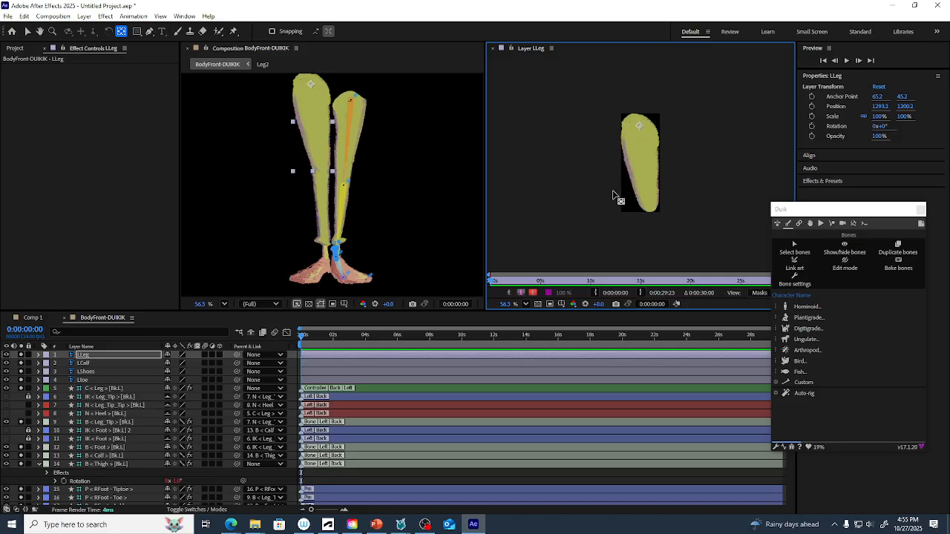
{"action": "left_click", "coordinate": [102, 362]}
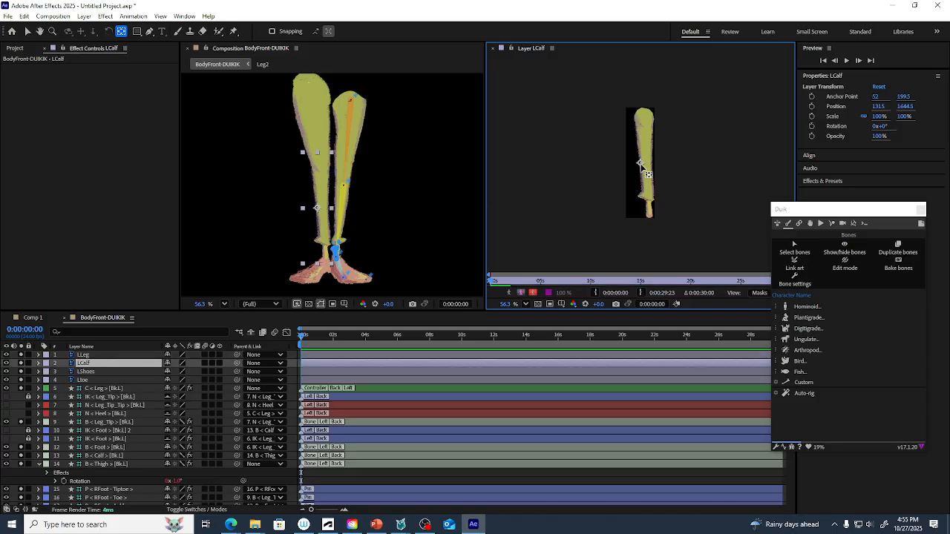
{"action": "left_click_drag", "start_coordinate": [643, 168], "coordinate": [646, 112]}
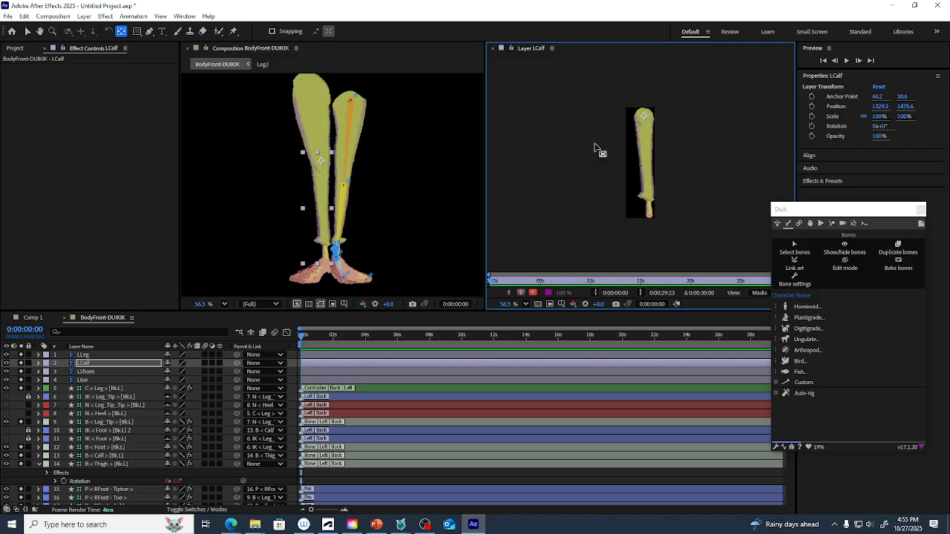
Move the LShoes anchor point to the ankle at about 78, 23 and the Ltoe anchor point to the toe joint at about 85, 26
{"action": "left_click", "coordinate": [115, 372]}
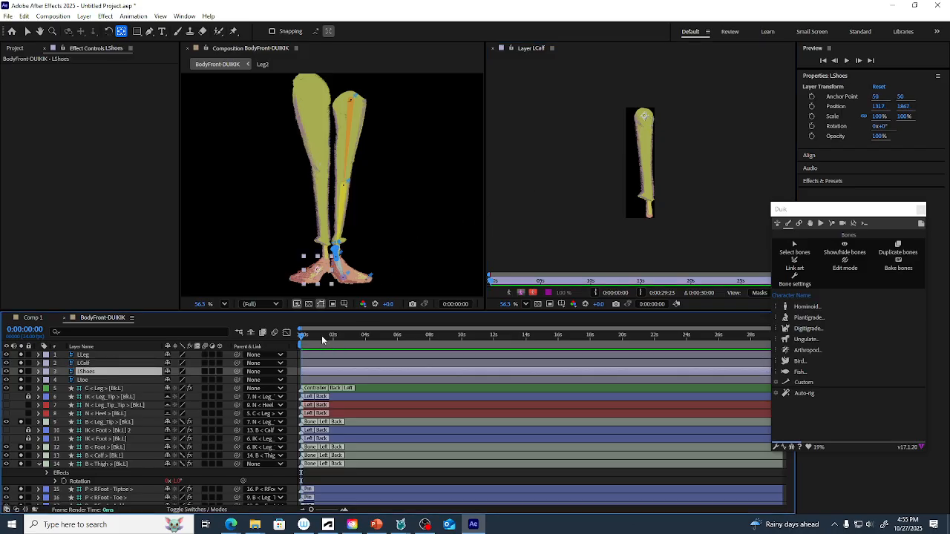
{"action": "double_click", "coordinate": [110, 373]}
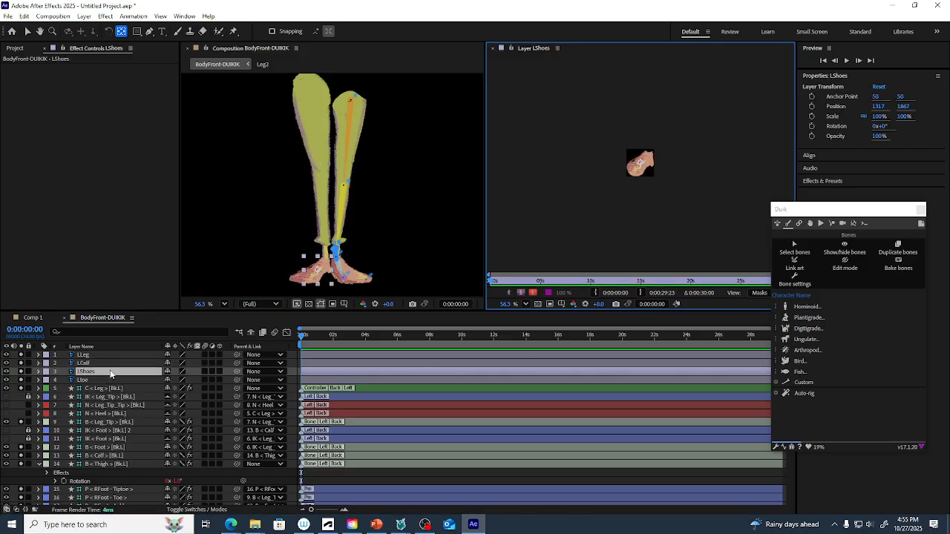
{"action": "left_click_drag", "start_coordinate": [642, 165], "coordinate": [651, 156]}
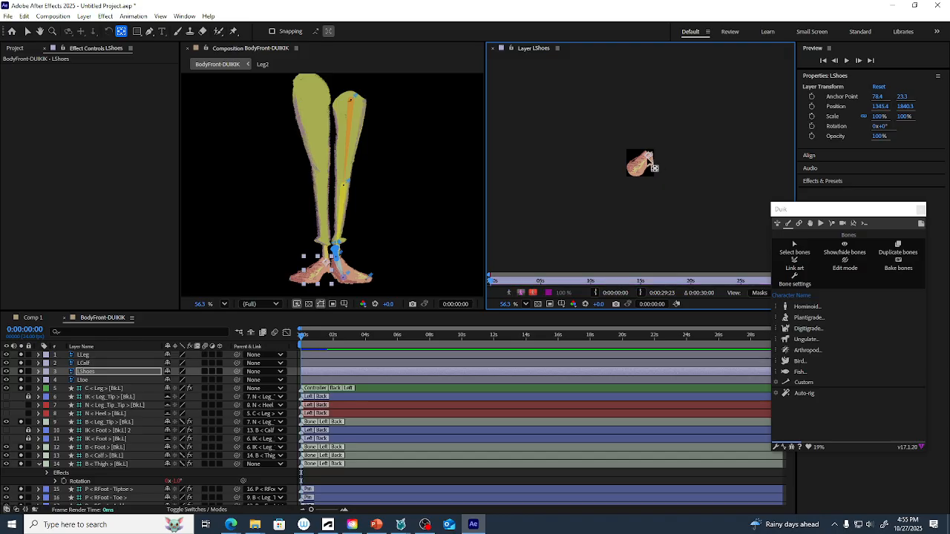
{"action": "double_click", "coordinate": [146, 378]}
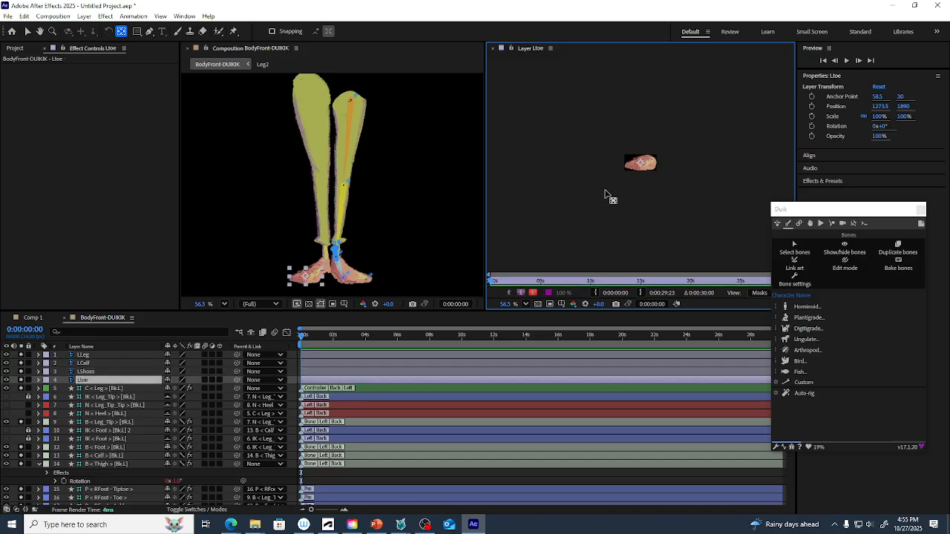
{"action": "left_click_drag", "start_coordinate": [636, 165], "coordinate": [650, 163]}
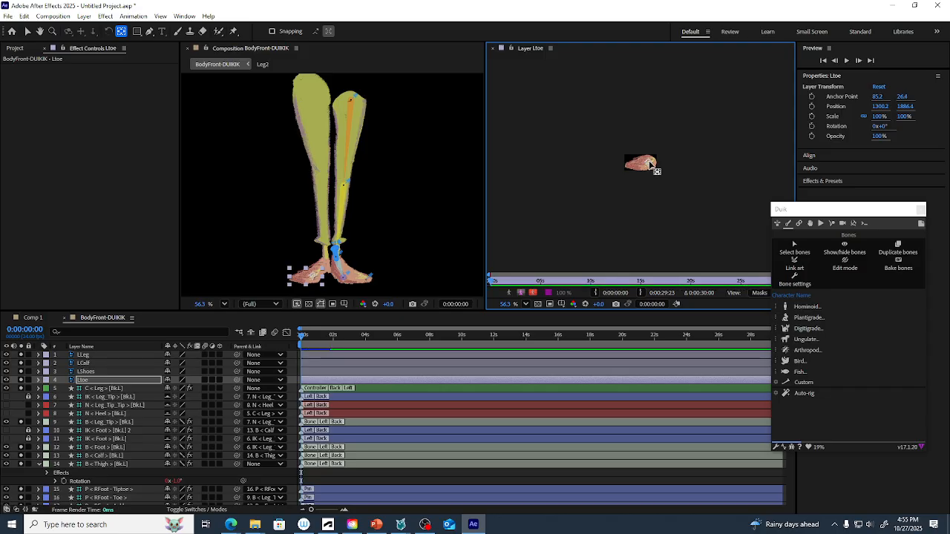
Create a right back Hominoid leg in Duik with Thigh, Calf and Foot bones from the LLeg, LCalf, LShoes and Ltoe layers
{"action": "left_click", "coordinate": [117, 389]}
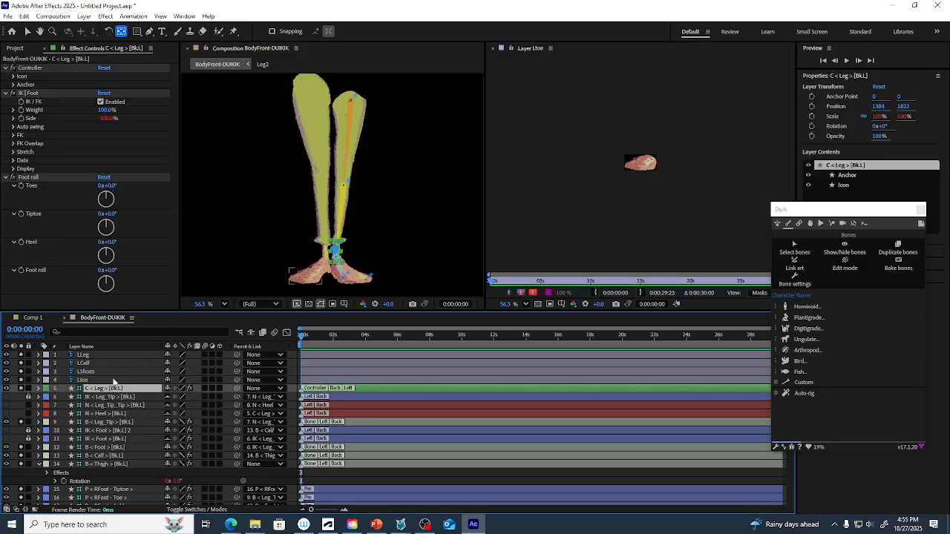
{"action": "left_click", "coordinate": [111, 381]}
{"action": "left_click", "coordinate": [111, 372]}
{"action": "left_click", "coordinate": [109, 363]}
{"action": "left_click", "coordinate": [107, 355]}
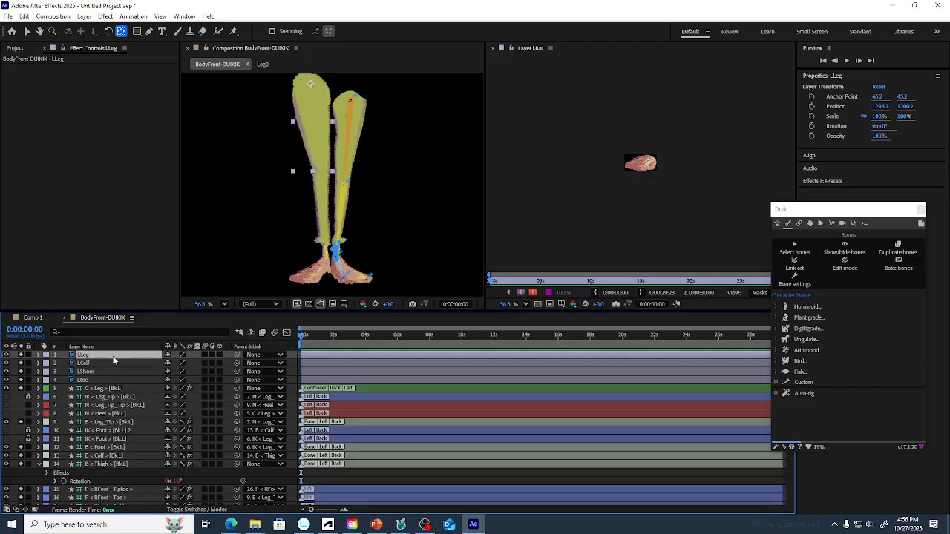
{"action": "left_click", "coordinate": [106, 383], "text": "shift"}
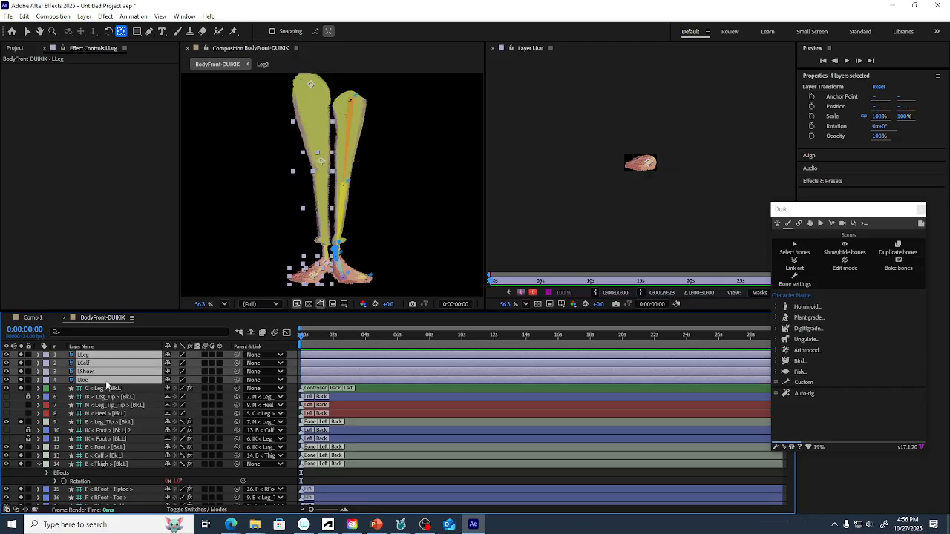
{"action": "left_click_drag", "start_coordinate": [759, 210], "coordinate": [515, 194]}
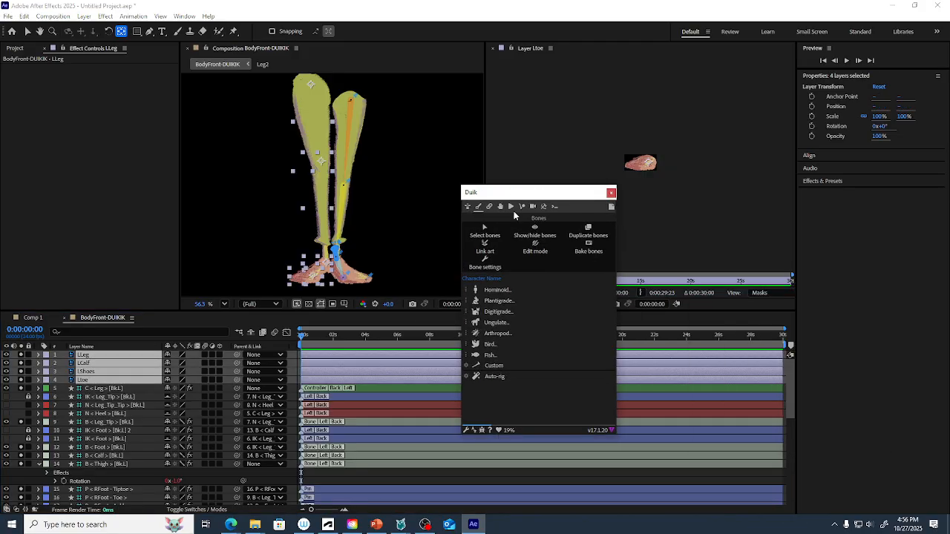
{"action": "left_click", "coordinate": [487, 290]}
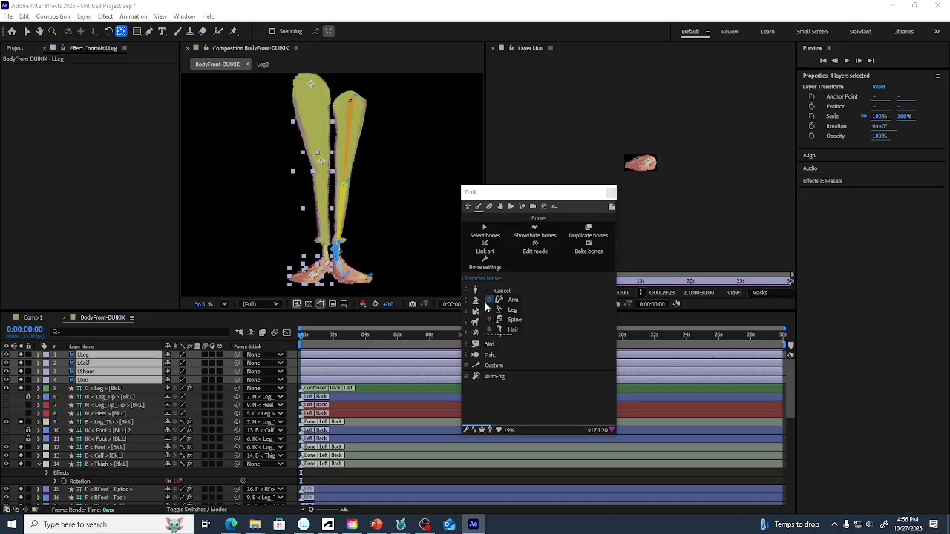
{"action": "left_click", "coordinate": [490, 312]}
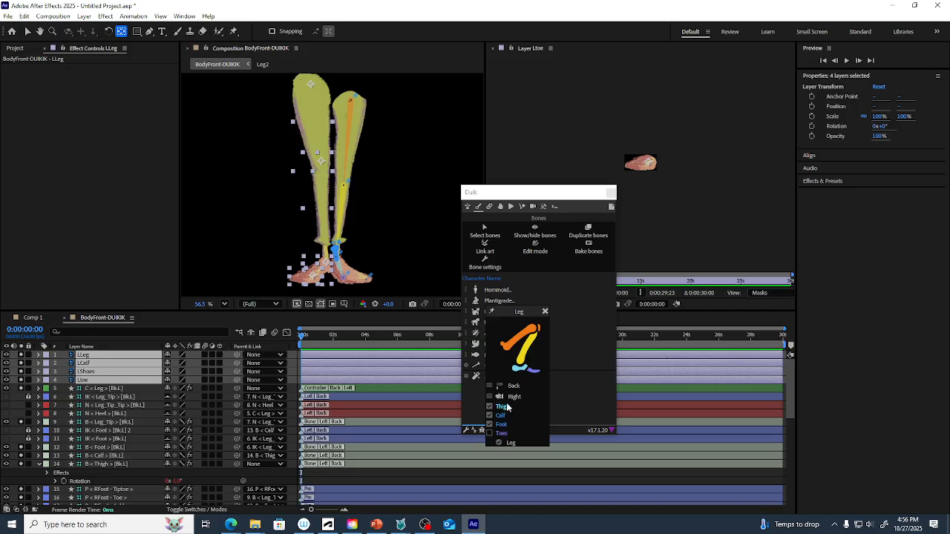
{"action": "left_click", "coordinate": [511, 444]}
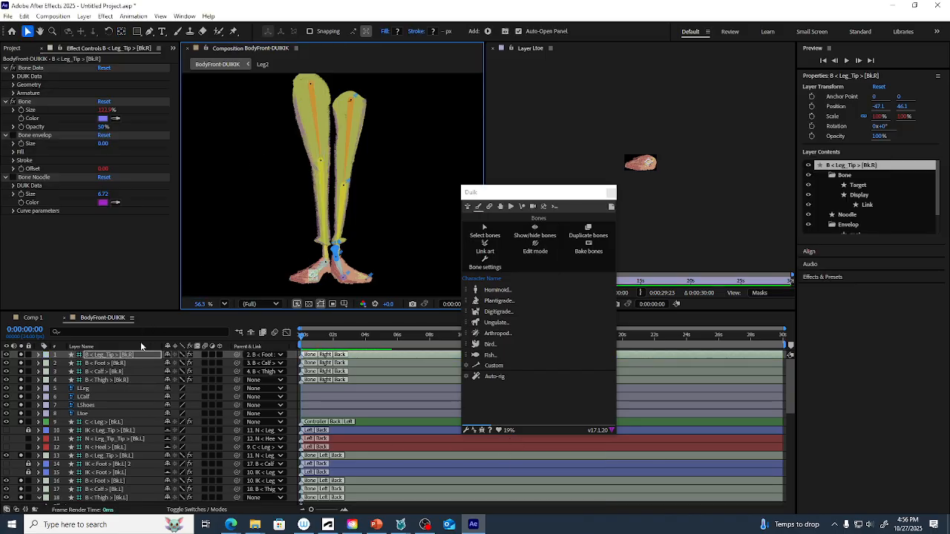
Try rotating the B < Thigh > [Bk.R] bone to about 37° and about 33°, undoing each rotation
{"action": "left_click", "coordinate": [136, 380]}
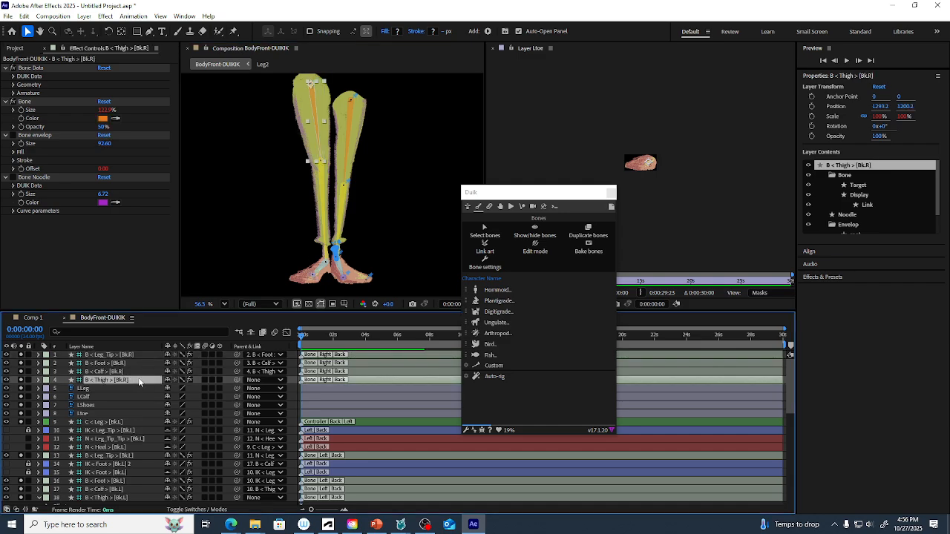
{"action": "key", "text": "r"}
{"action": "left_click_drag", "start_coordinate": [176, 388], "coordinate": [191, 387]}
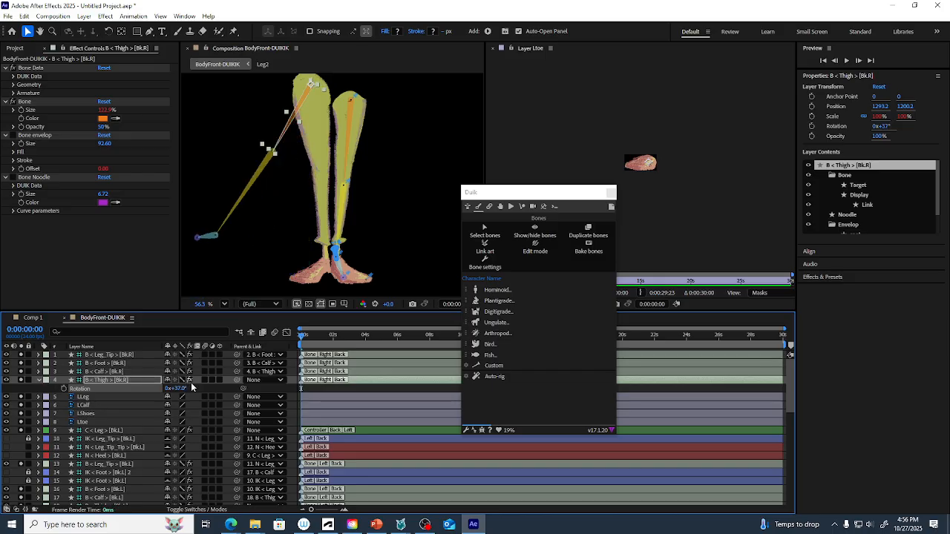
{"action": "key", "text": "ctrl+z"}
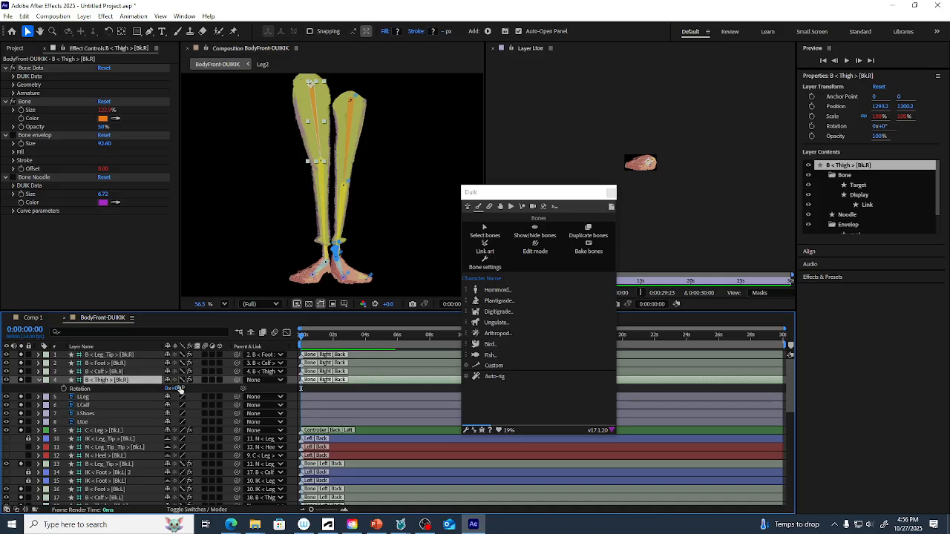
{"action": "left_click_drag", "start_coordinate": [179, 387], "coordinate": [197, 388]}
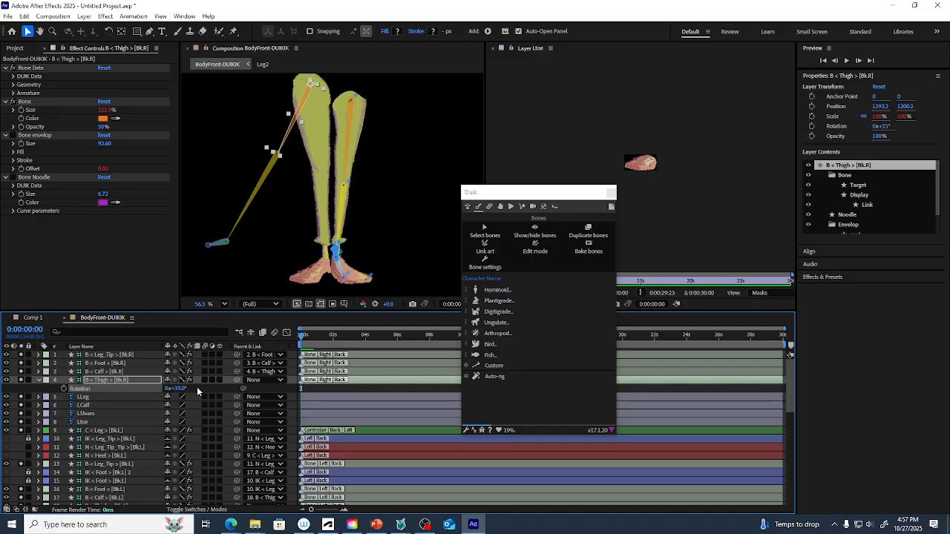
{"action": "key", "text": "ctrl+z"}
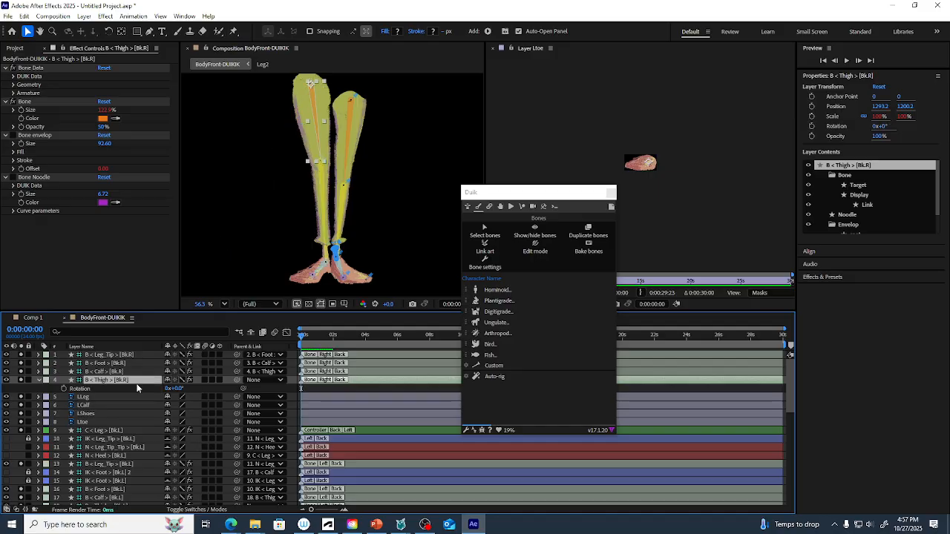
Parent LLeg to B < Thigh > [Bk.R], LCalf to B < Calf > [Bk.R], LShoes to B < Foot > [Bk.R] and Ltoe to B < Leg_Tip > [Bk.R]
{"action": "left_click", "coordinate": [130, 422]}
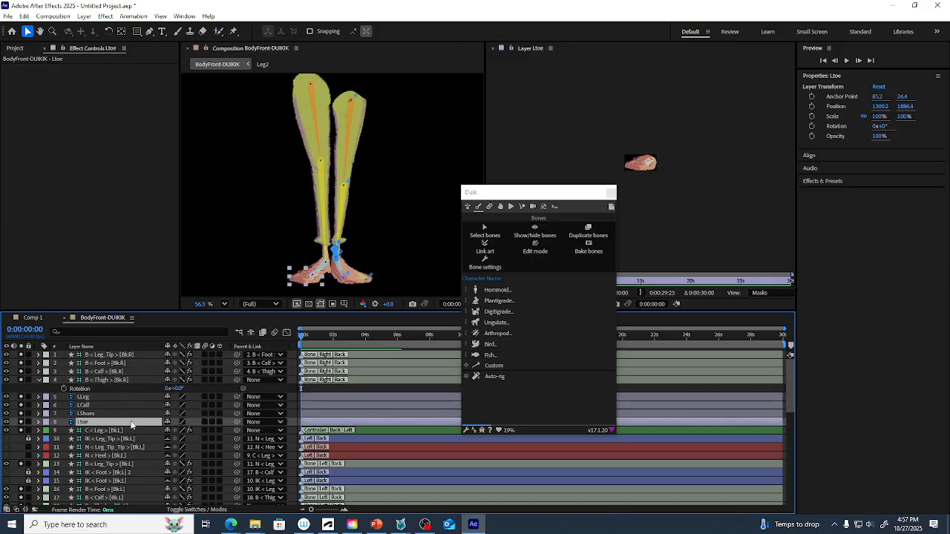
{"action": "left_click_drag", "start_coordinate": [236, 422], "coordinate": [141, 381]}
{"action": "left_click", "coordinate": [142, 397]}
{"action": "left_click", "coordinate": [132, 405]}
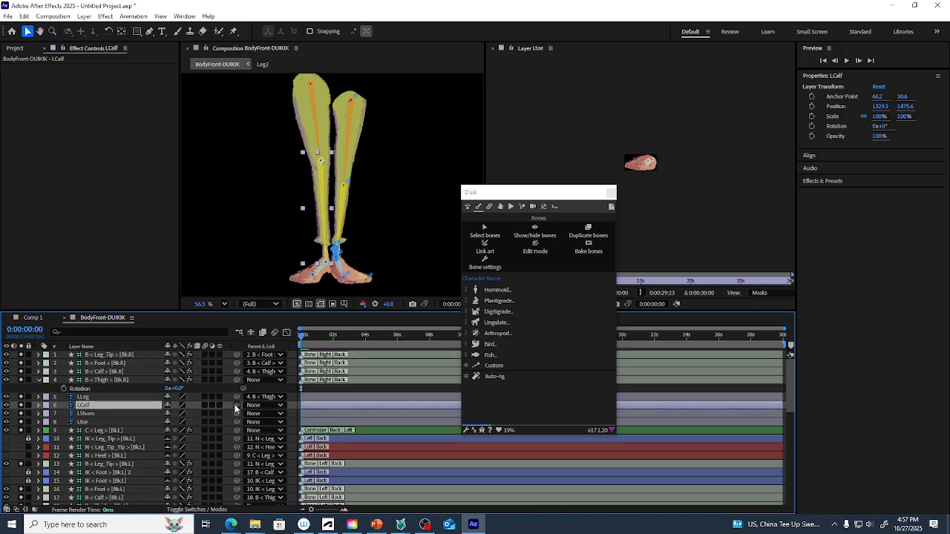
{"action": "left_click_drag", "start_coordinate": [237, 405], "coordinate": [143, 371]}
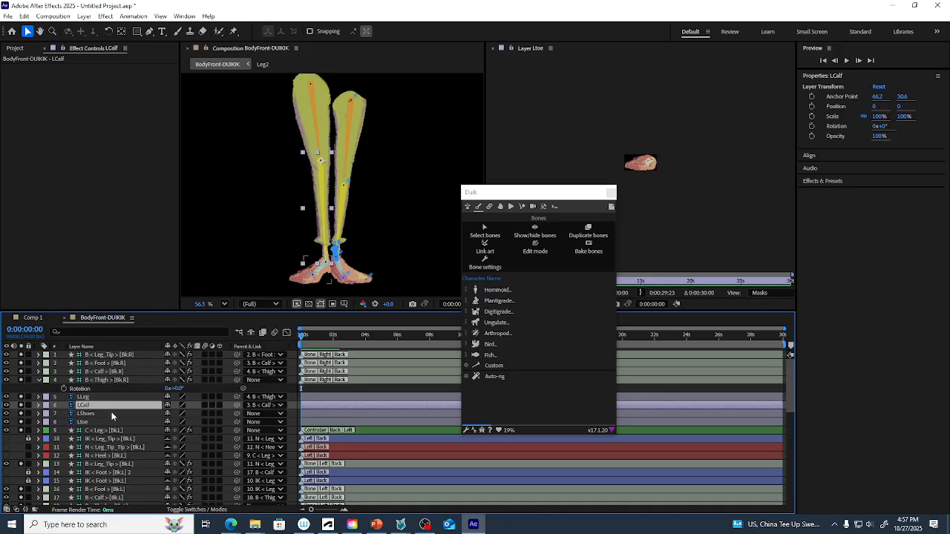
{"action": "left_click", "coordinate": [115, 414]}
{"action": "left_click_drag", "start_coordinate": [236, 413], "coordinate": [138, 363]}
{"action": "left_click", "coordinate": [117, 421]}
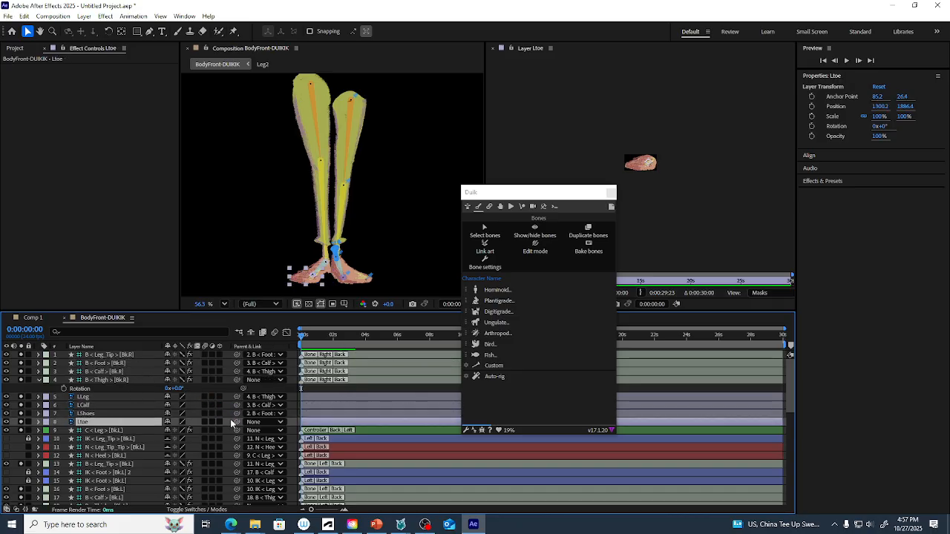
{"action": "left_click_drag", "start_coordinate": [235, 421], "coordinate": [156, 357]}
Test the parented leg artwork by rotating the B < Thigh > [Bk.R] bone to 35°, and undo the rotation
{"action": "left_click_drag", "start_coordinate": [177, 388], "coordinate": [195, 386]}
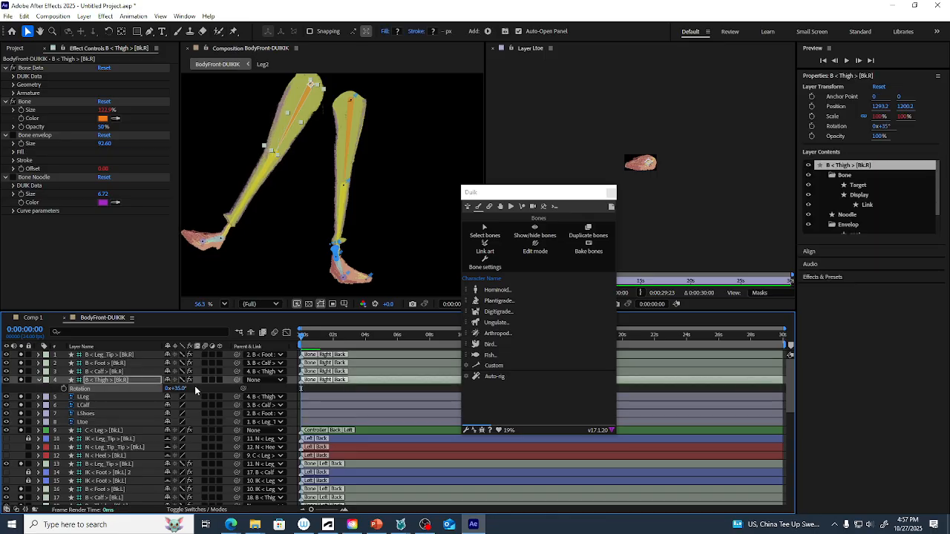
{"action": "key", "text": "ctrl+z"}
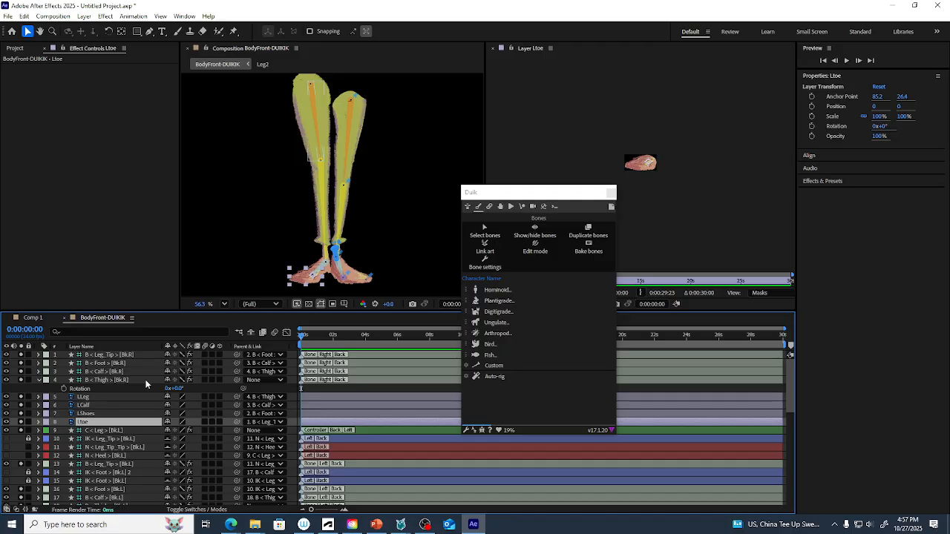
Auto-rig the four [Bk.R] leg bones, ignoring the suggestion to hide layer controls
{"action": "left_click", "coordinate": [111, 380]}
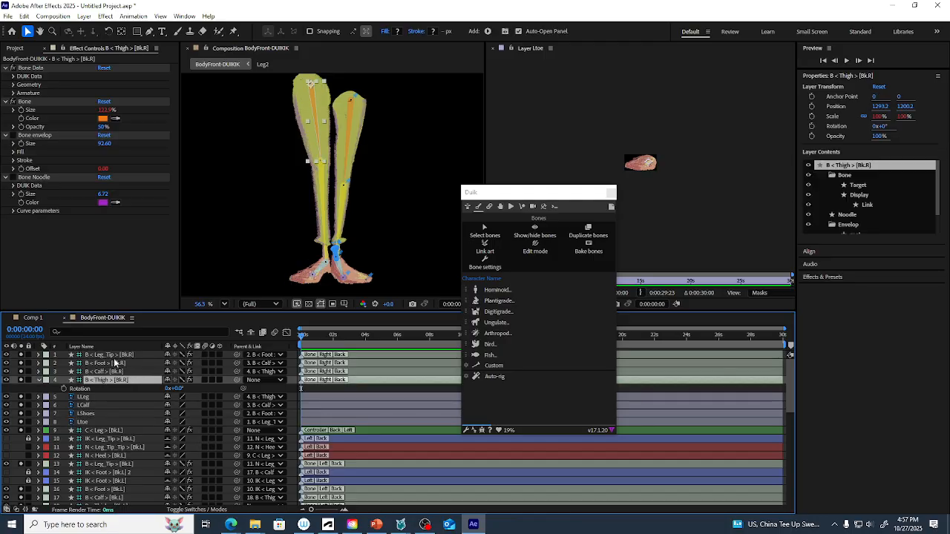
{"action": "left_click", "coordinate": [152, 355], "text": "shift"}
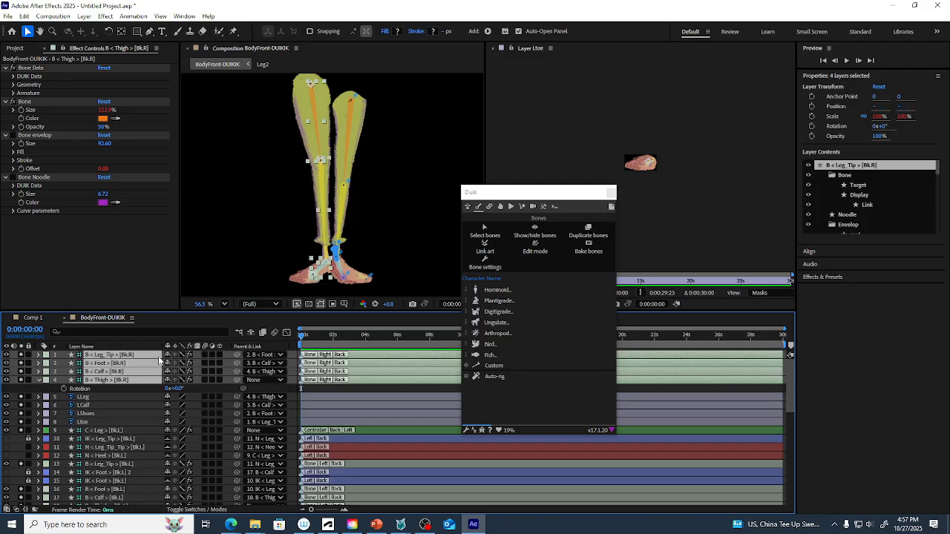
{"action": "left_click", "coordinate": [491, 377]}
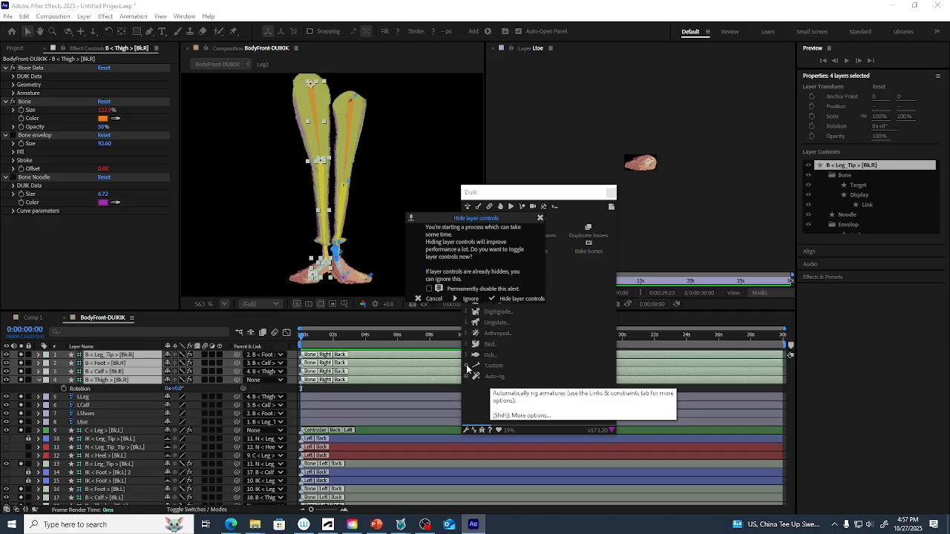
{"action": "left_click", "coordinate": [469, 298]}
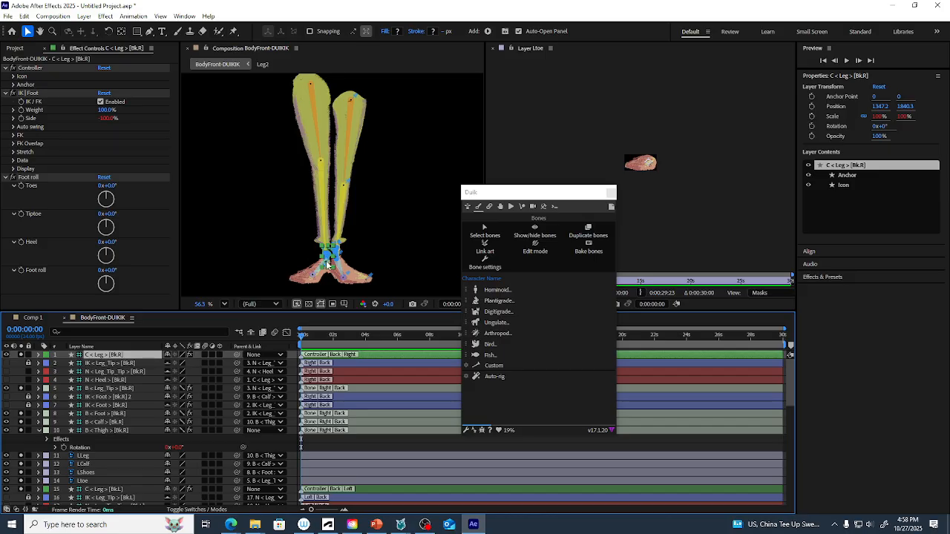
Test-bend the right leg with its C < Leg > [Bk.R] controller and set its IK | Foot Side to 100% to reverse the knee
{"action": "left_click_drag", "start_coordinate": [326, 260], "coordinate": [267, 219]}
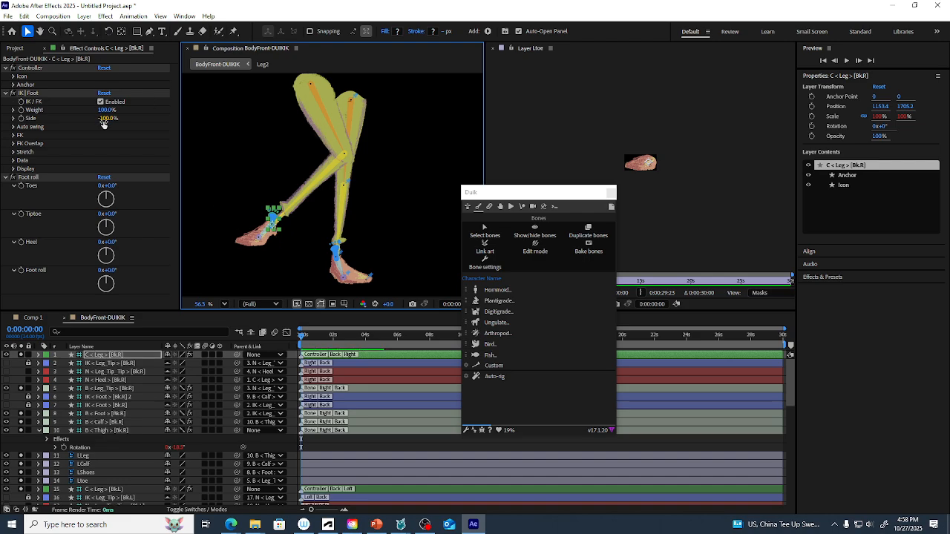
{"action": "left_click_drag", "start_coordinate": [104, 124], "coordinate": [237, 124]}
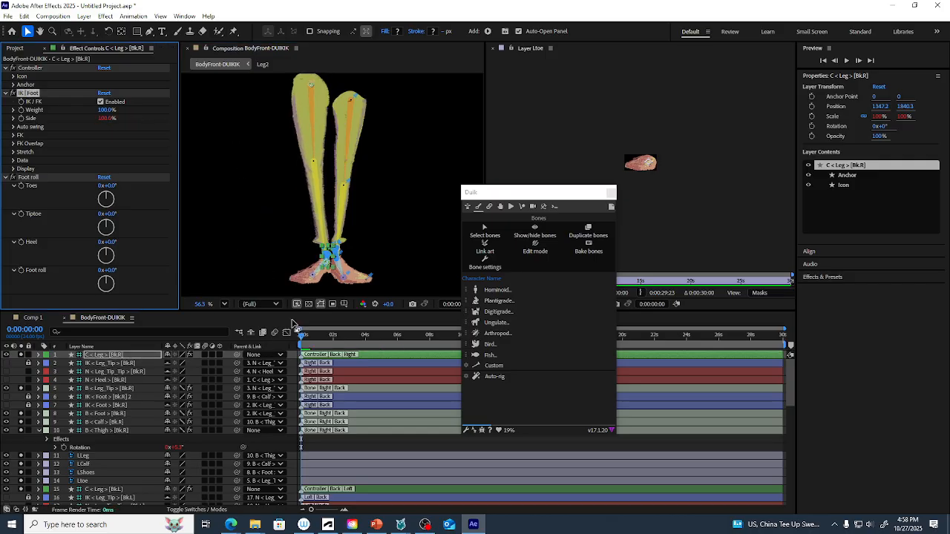
Test the knee bends by raising the C < Leg > [Bk.R] and C < Leg > [Bk.L] controllers outward, and undo both moves
{"action": "left_click_drag", "start_coordinate": [329, 255], "coordinate": [271, 211]}
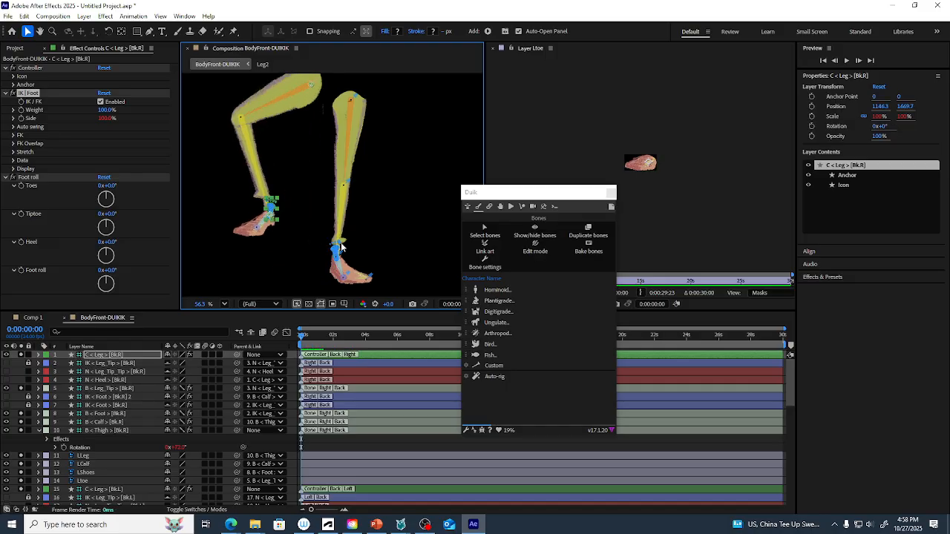
{"action": "left_click_drag", "start_coordinate": [336, 255], "coordinate": [372, 215]}
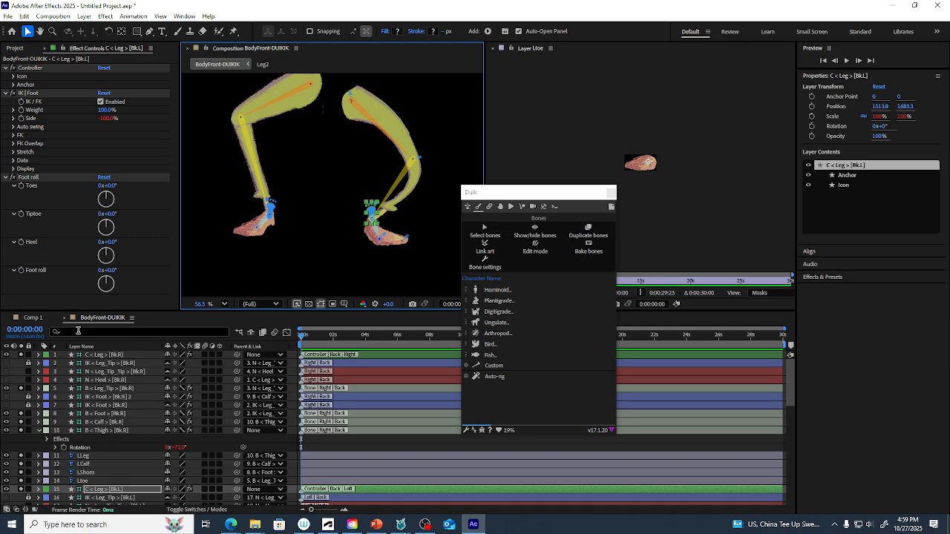
{"action": "key", "text": "ctrl+z"}
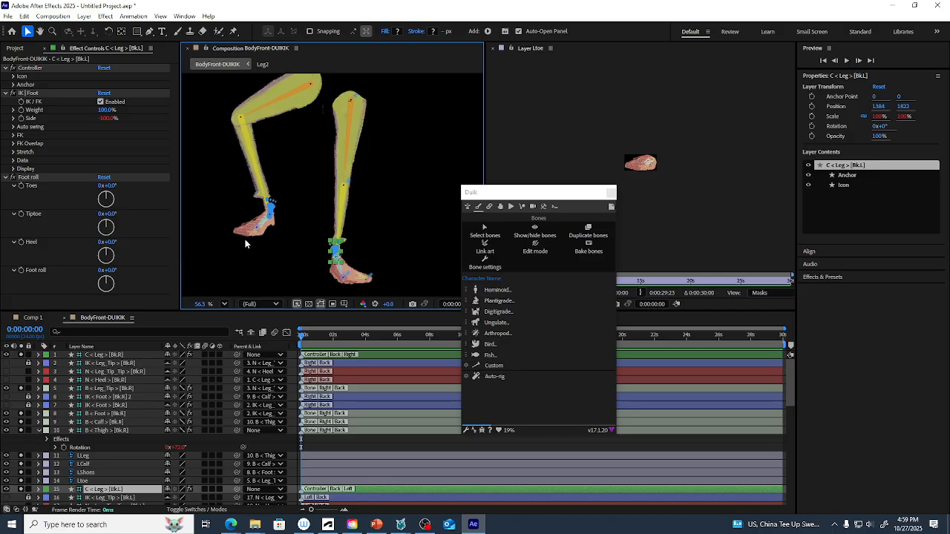
{"action": "key", "text": "ctrl+z"}
{"action": "key", "text": "ctrl+z"}
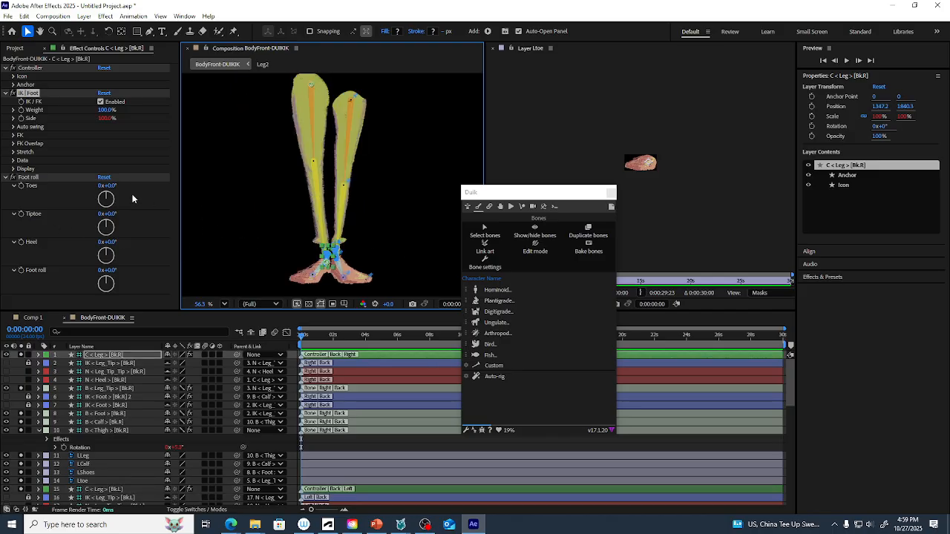
Try the Toes, Tiptoe, Heel and Foot roll angles of the right leg controller, including Heel at -24°, undoing each change
{"action": "left_click_drag", "start_coordinate": [115, 186], "coordinate": [103, 213]}
{"action": "key", "text": "ctrl+z"}
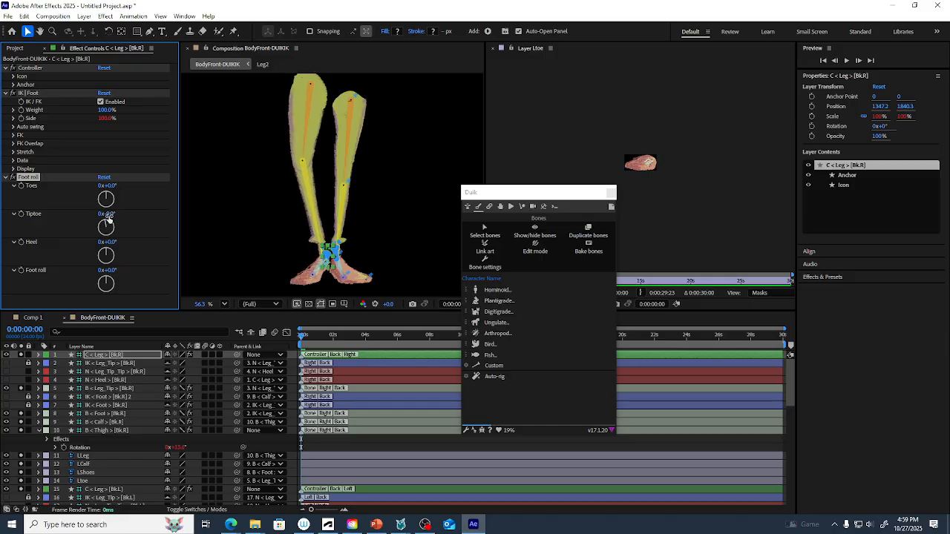
{"action": "key", "text": "ctrl+z"}
{"action": "left_click_drag", "start_coordinate": [108, 242], "coordinate": [92, 242]}
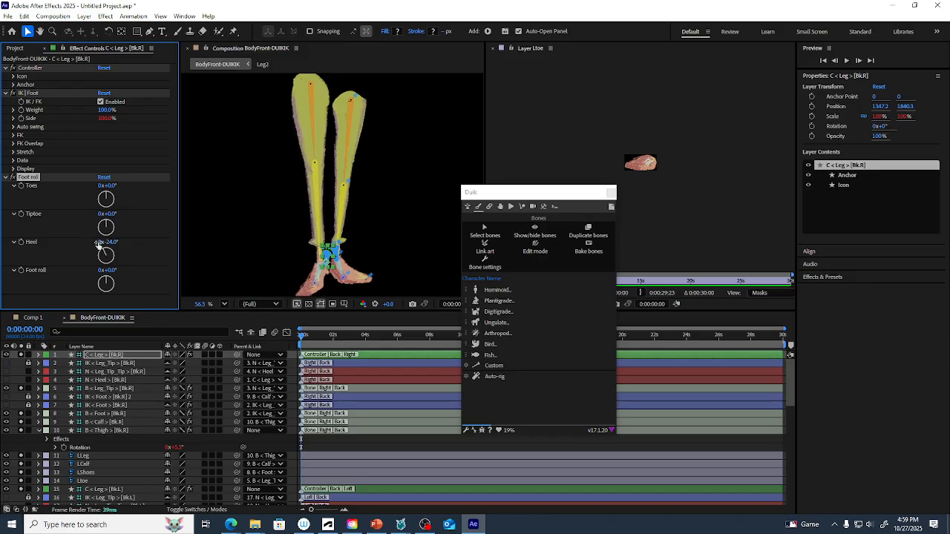
{"action": "key", "text": "ctrl+z"}
{"action": "left_click_drag", "start_coordinate": [107, 270], "coordinate": [78, 270]}
{"action": "key", "text": "ctrl+z"}
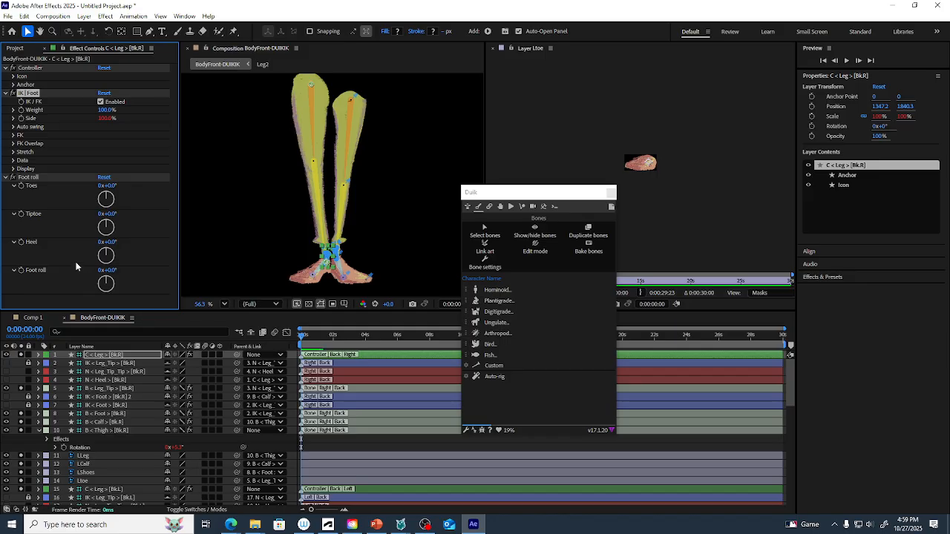